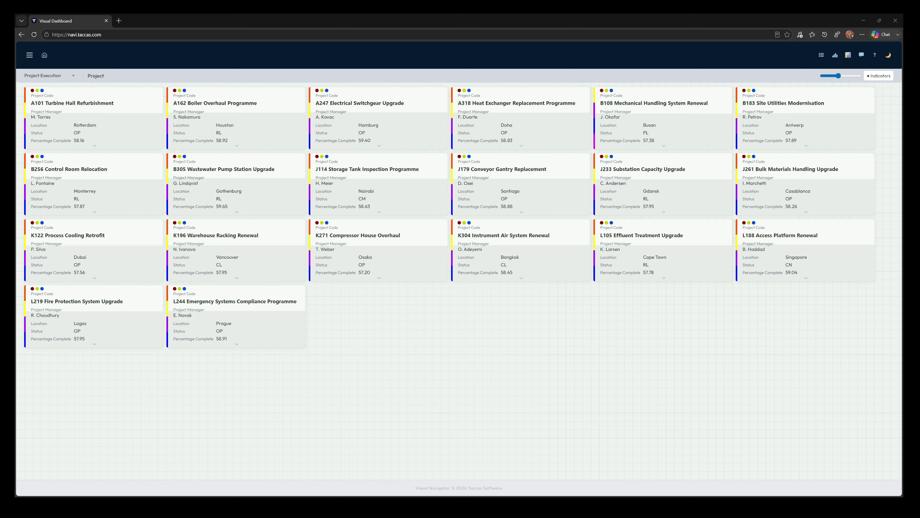
# Step: Show the projects in the stacked chart view and expand them all into their activities
pyautogui.click(829, 76)
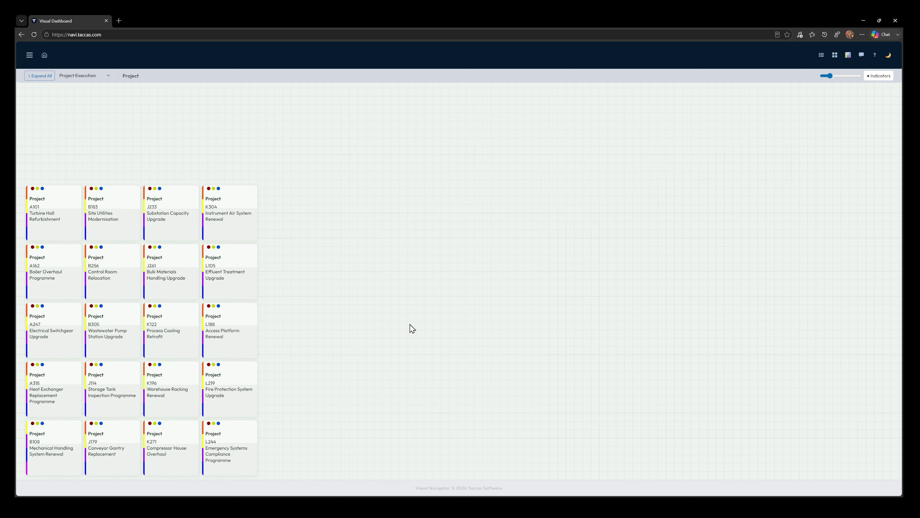
pyautogui.moveTo(55, 462)
pyautogui.click(41, 77)
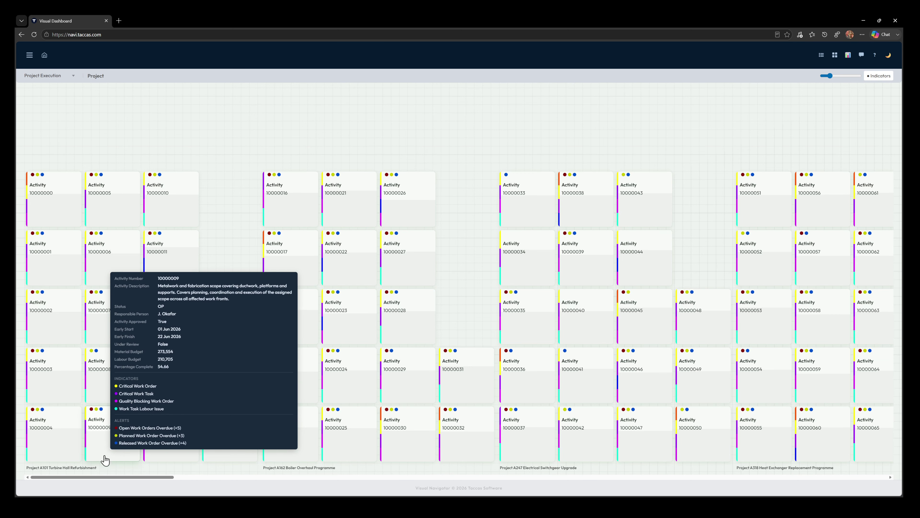
# Step: Browse the activity columns across the projects, from Turbine Hall Refurbishment to Storage Tank Inspection Programme, and check individual activity details
pyautogui.moveTo(100, 470); pyautogui.dragTo(51, 476)
pyautogui.click(51, 475)
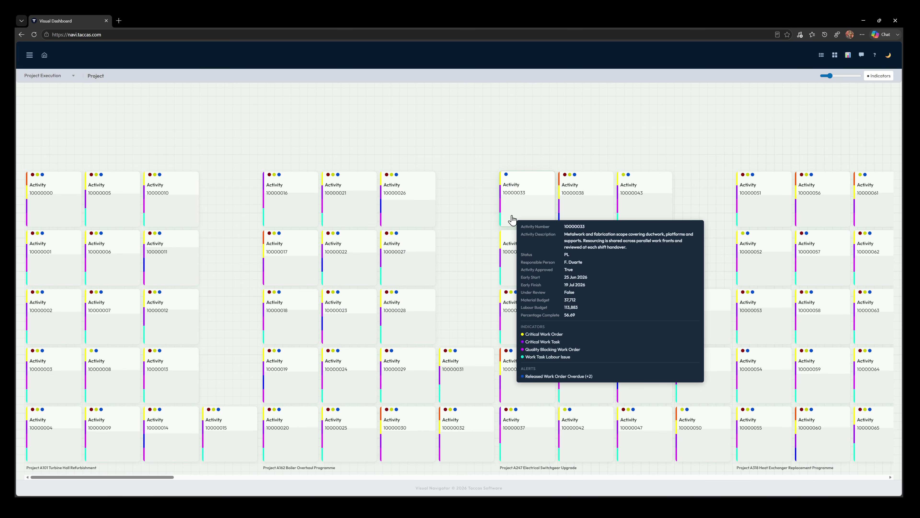
pyautogui.moveTo(540, 210)
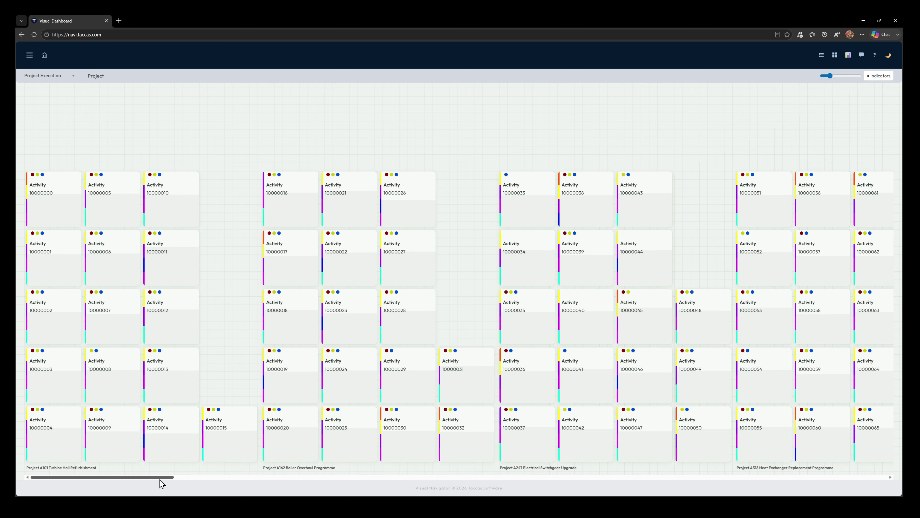
pyautogui.moveTo(169, 477); pyautogui.dragTo(391, 481)
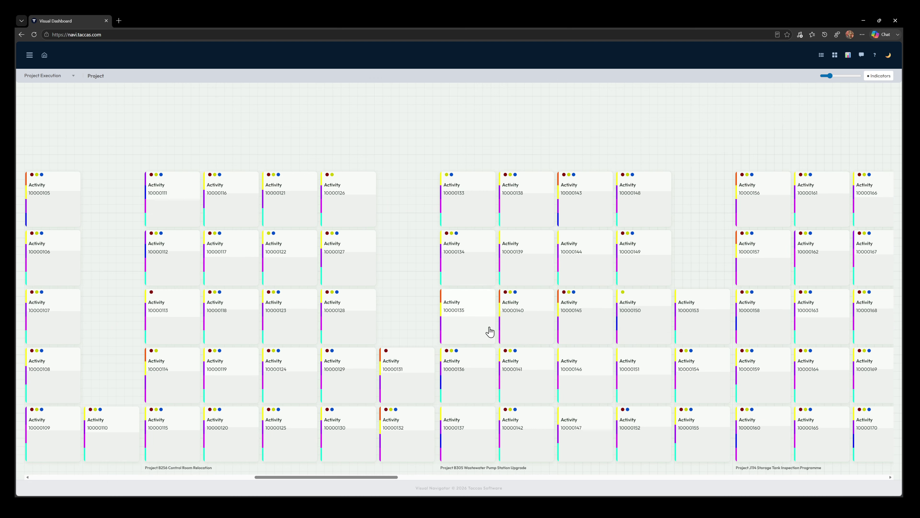
pyautogui.moveTo(469, 328)
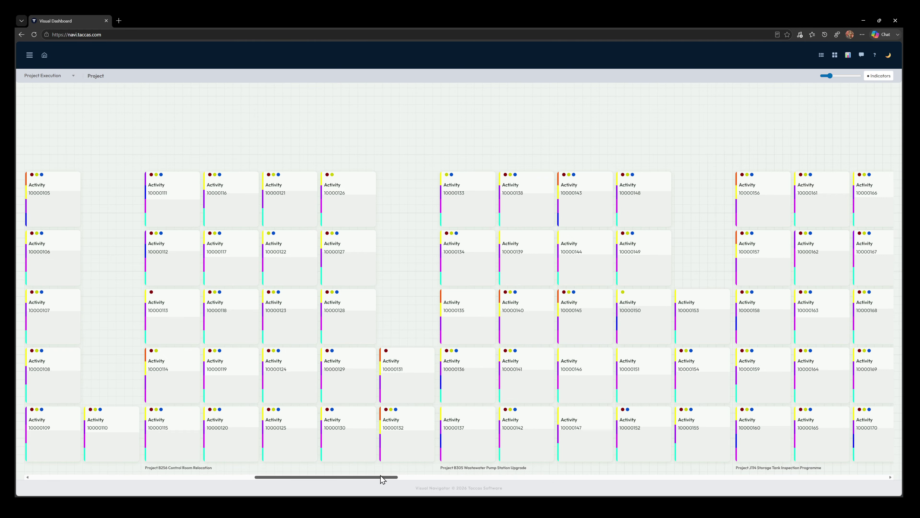
pyautogui.moveTo(380, 477); pyautogui.dragTo(138, 483)
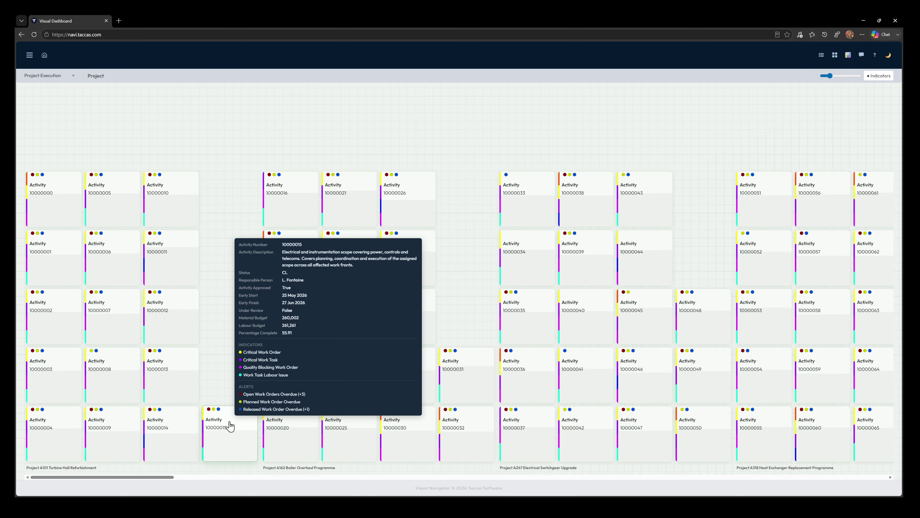
pyautogui.moveTo(100, 201)
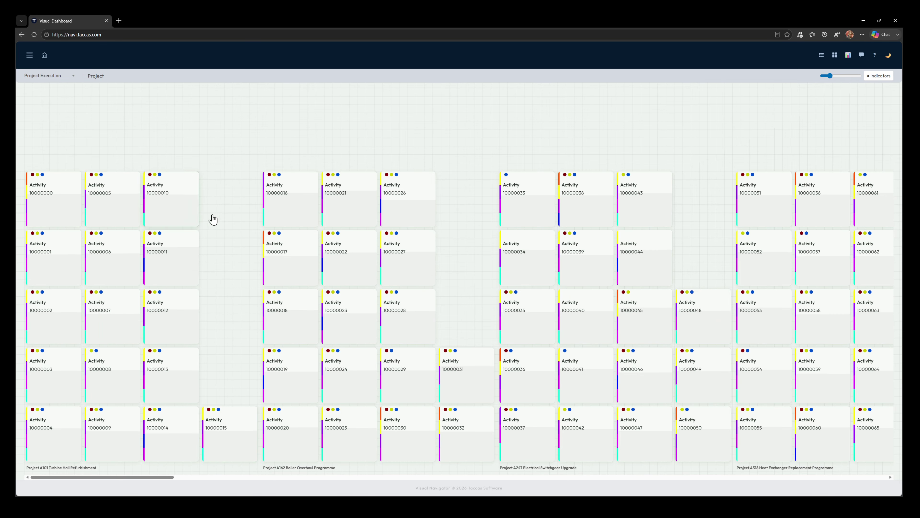
# Step: Open activity 10000010 under A101 Turbine Hall Refurbishment and expand all its work orders into work tasks
pyautogui.click(169, 198)
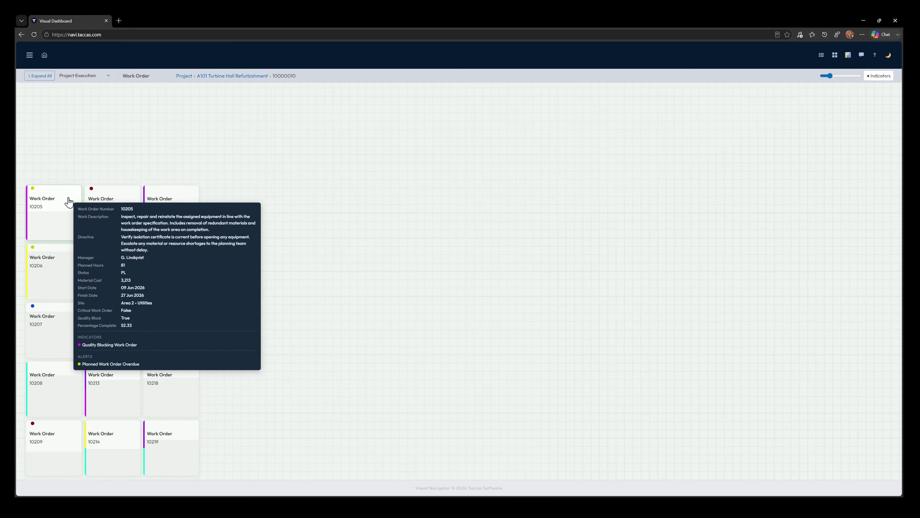
pyautogui.moveTo(52, 385)
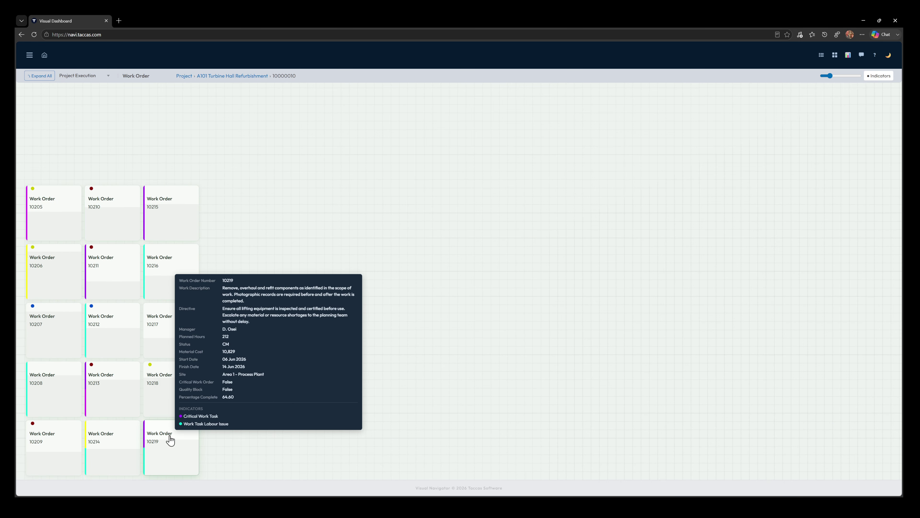
pyautogui.click(41, 76)
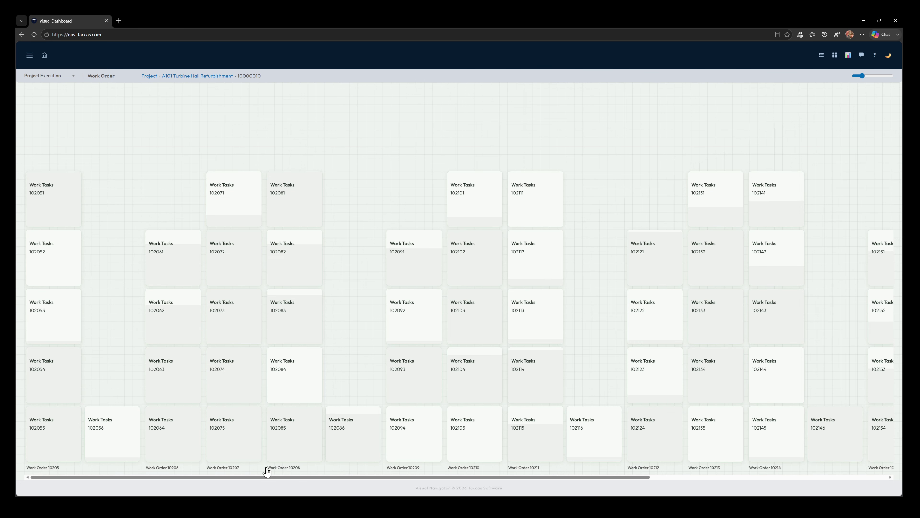
# Step: Examine the details of work tasks 102071 and 102081
pyautogui.moveTo(375, 478); pyautogui.dragTo(261, 483)
pyautogui.moveTo(253, 197)
pyautogui.moveTo(312, 199)
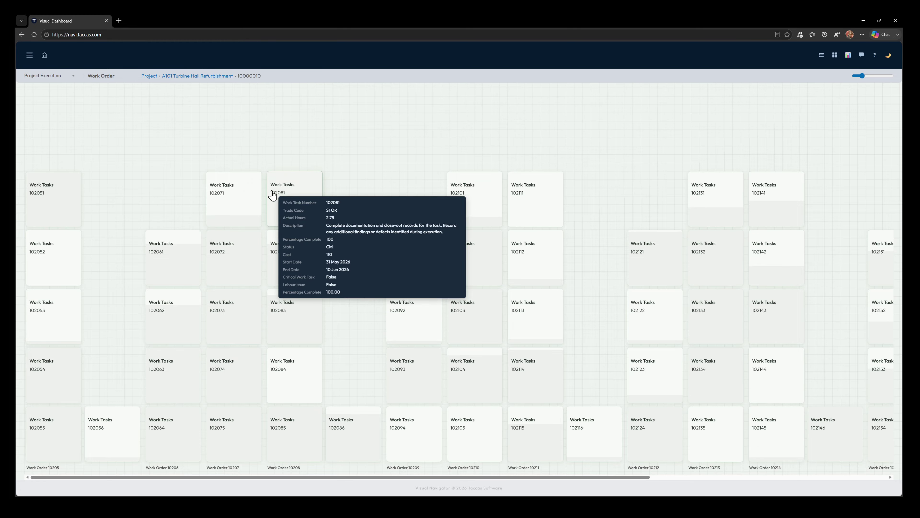
# Step: Collapse the work tasks back to work orders, show them as detailed cards, and make the cards slightly larger
pyautogui.click(835, 57)
pyautogui.click(835, 56)
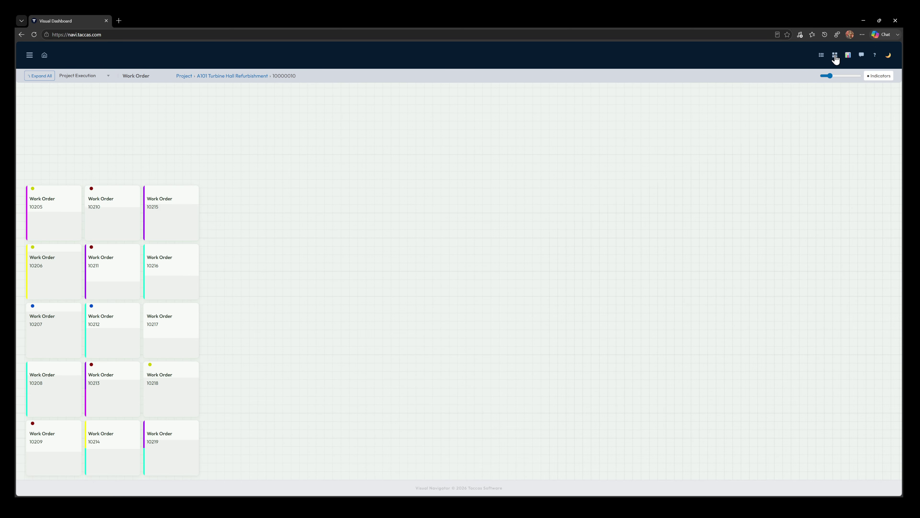
pyautogui.click(836, 57)
pyautogui.click(836, 58)
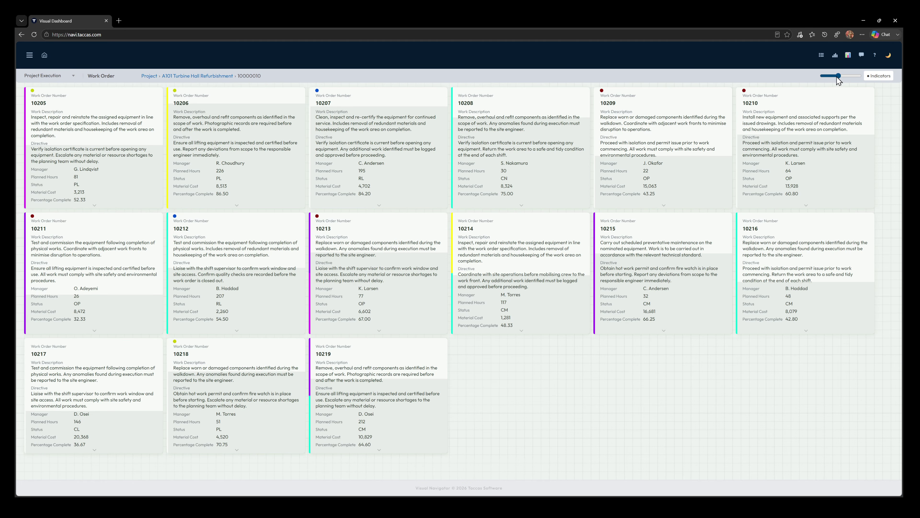
pyautogui.moveTo(839, 78)
pyautogui.mouseDown()
pyautogui.moveTo(856, 78)
pyautogui.moveTo(828, 77)
pyautogui.moveTo(841, 77)
pyautogui.mouseUp()
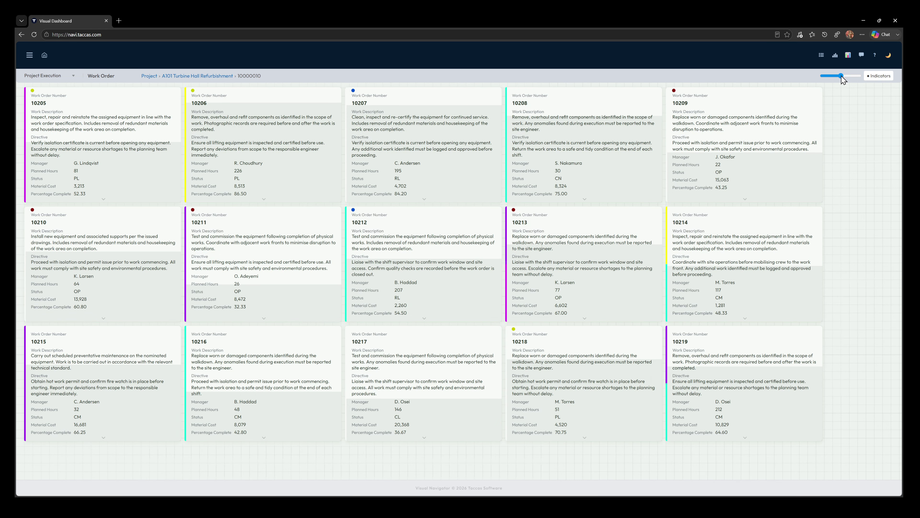
# Step: Return the work orders to the stacked chart view and check the alerts behind the red dots
pyautogui.click(835, 55)
pyautogui.moveTo(832, 77)
pyautogui.mouseDown()
pyautogui.moveTo(844, 76)
pyautogui.moveTo(830, 76)
pyautogui.mouseUp()
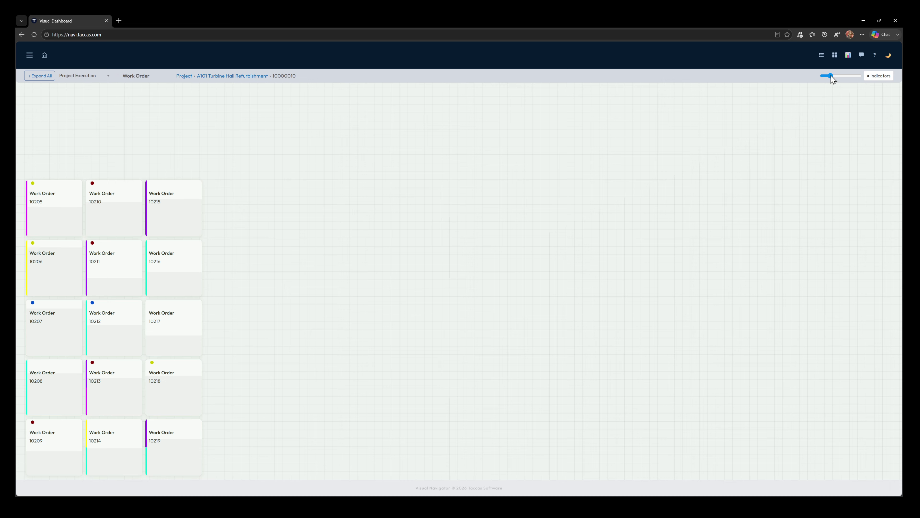
pyautogui.click(92, 183)
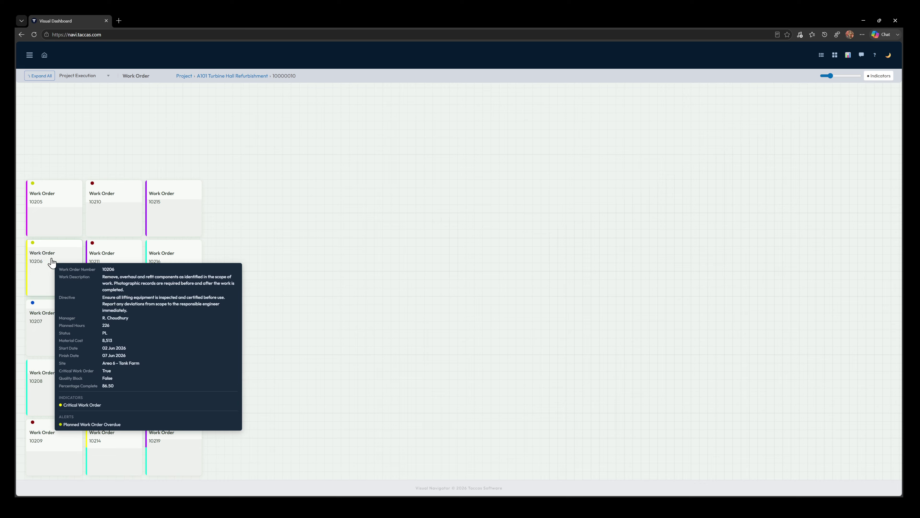
pyautogui.moveTo(92, 247)
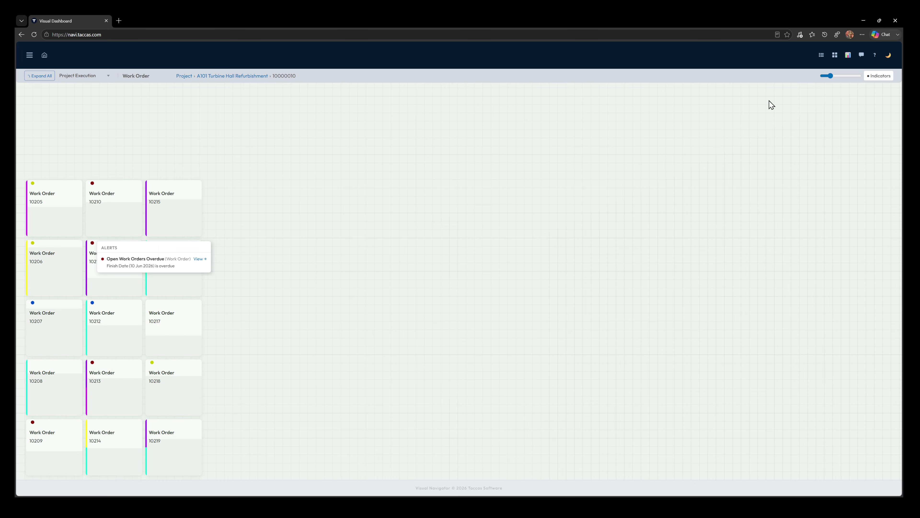
# Step: Show the work orders as cards and then as a table, and review its columns through to Percentage Complete
pyautogui.click(836, 55)
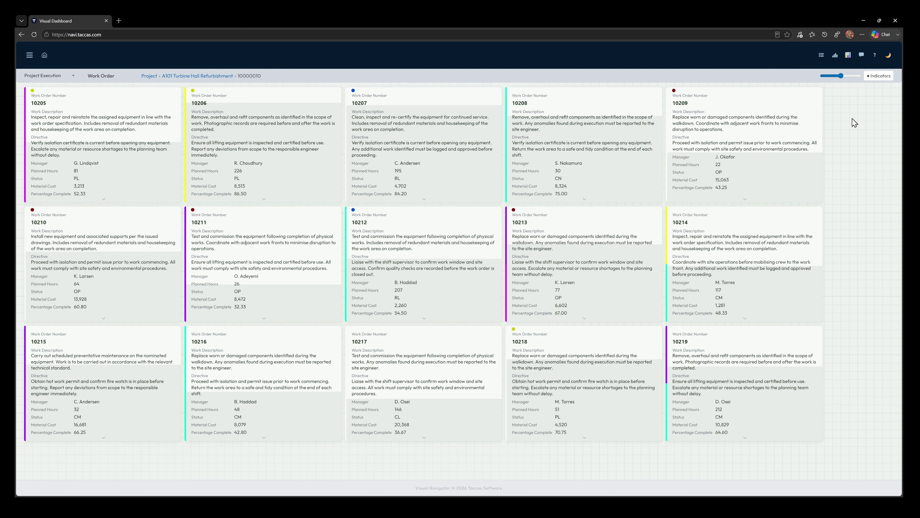
pyautogui.click(822, 55)
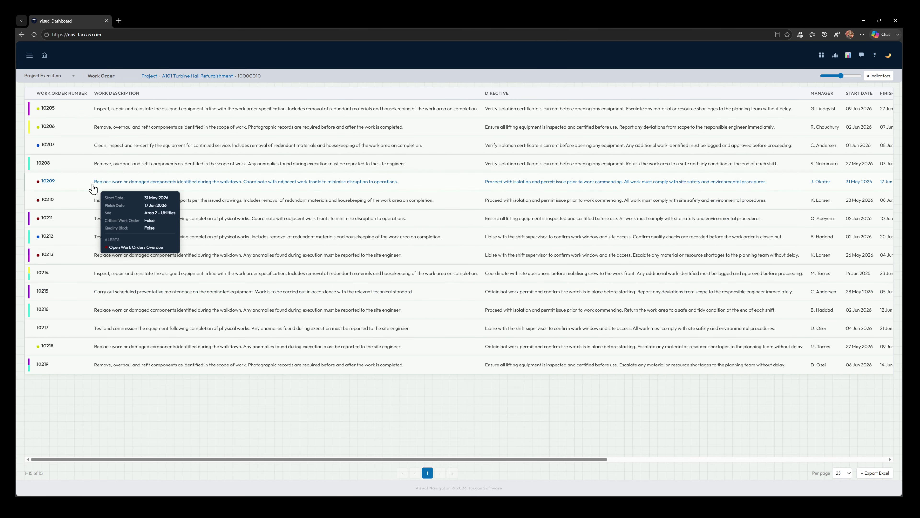
pyautogui.moveTo(37, 127)
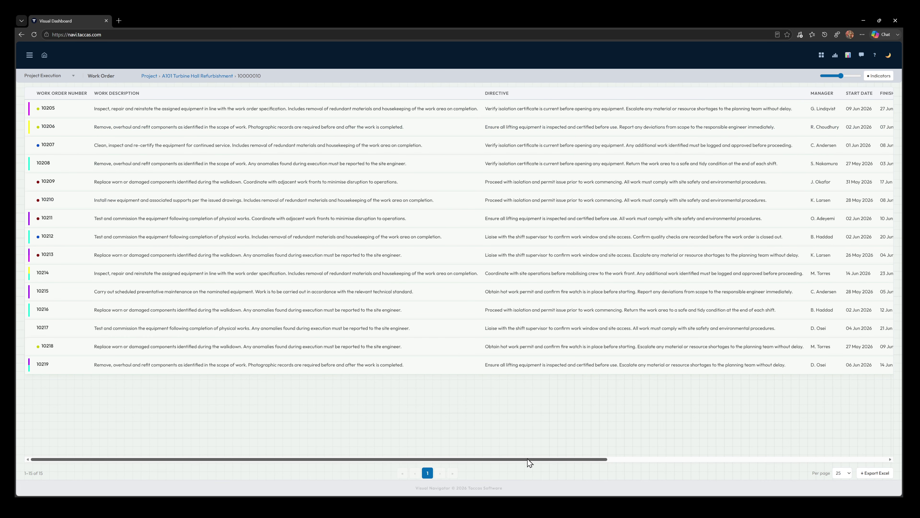
pyautogui.moveTo(529, 462); pyautogui.dragTo(814, 453)
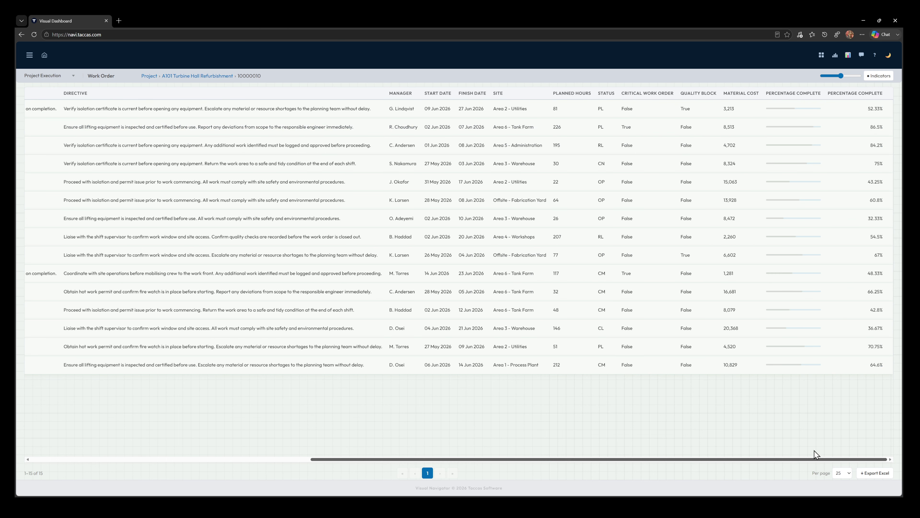
pyautogui.click(882, 473)
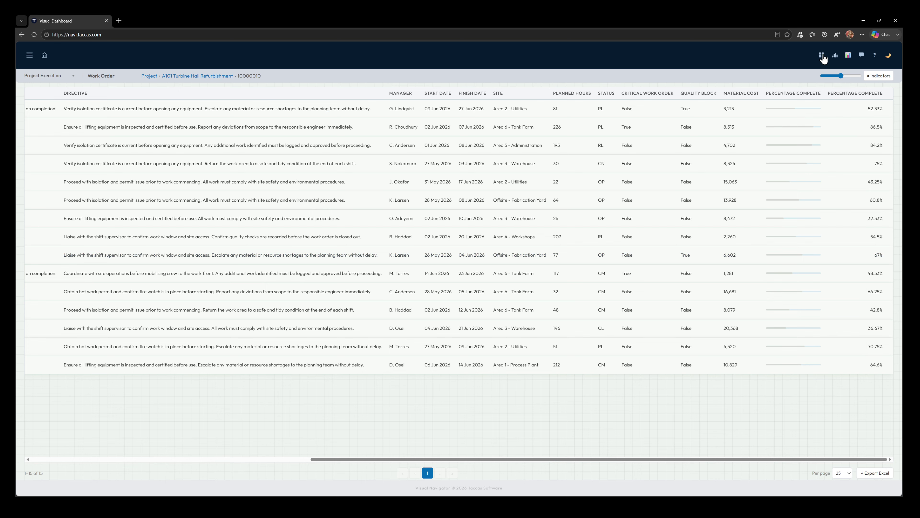
# Step: Switch the work orders from the table back to the stacked chart view
pyautogui.click(836, 57)
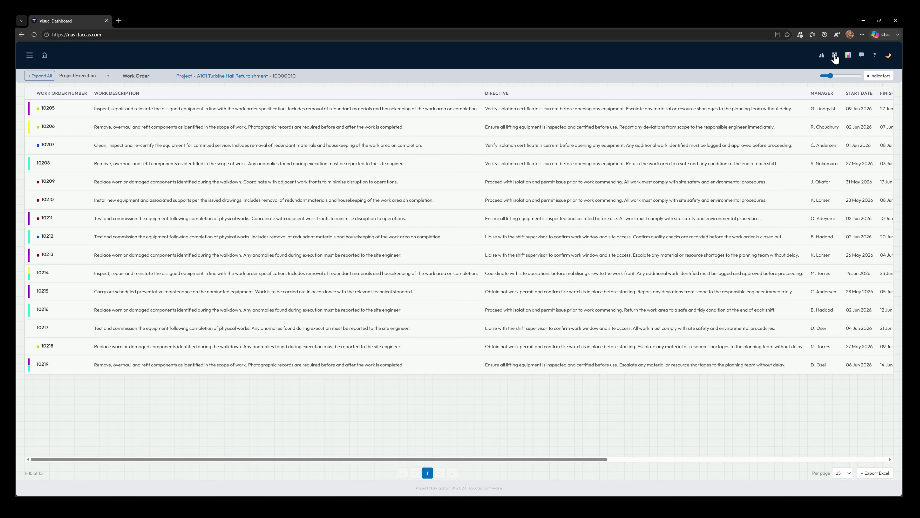
pyautogui.click(822, 56)
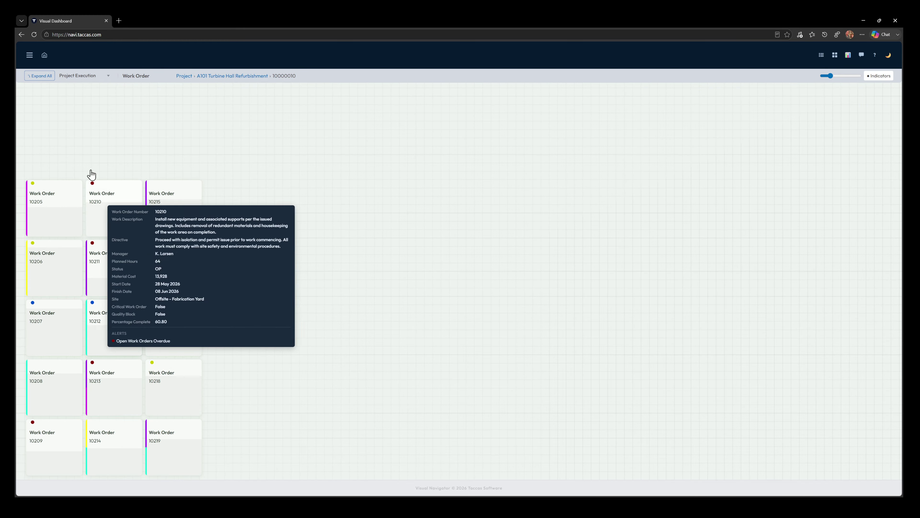
pyautogui.moveTo(139, 185)
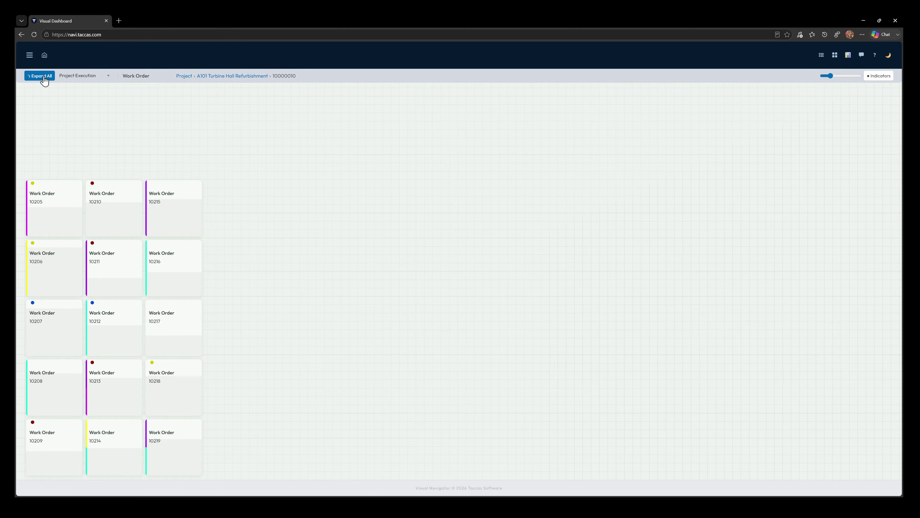
# Step: Return to the Project level and expand all projects into their activities
pyautogui.click(180, 77)
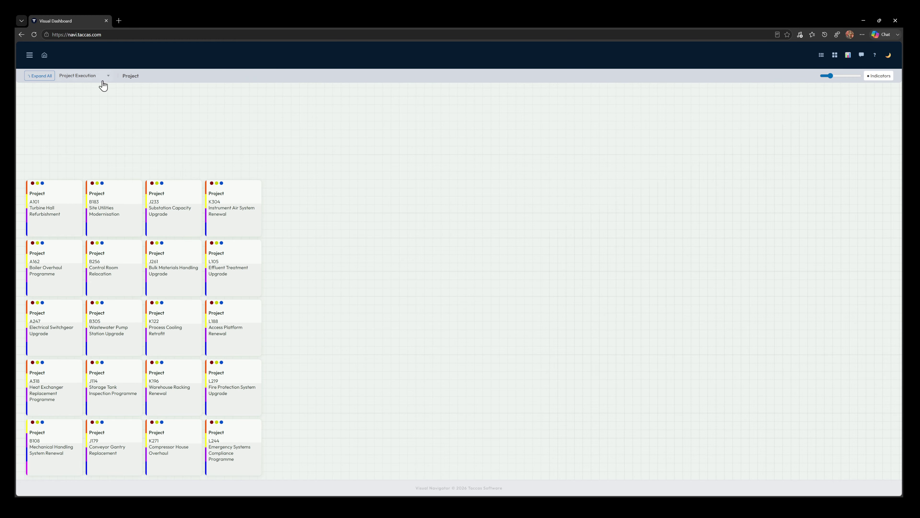
pyautogui.click(42, 77)
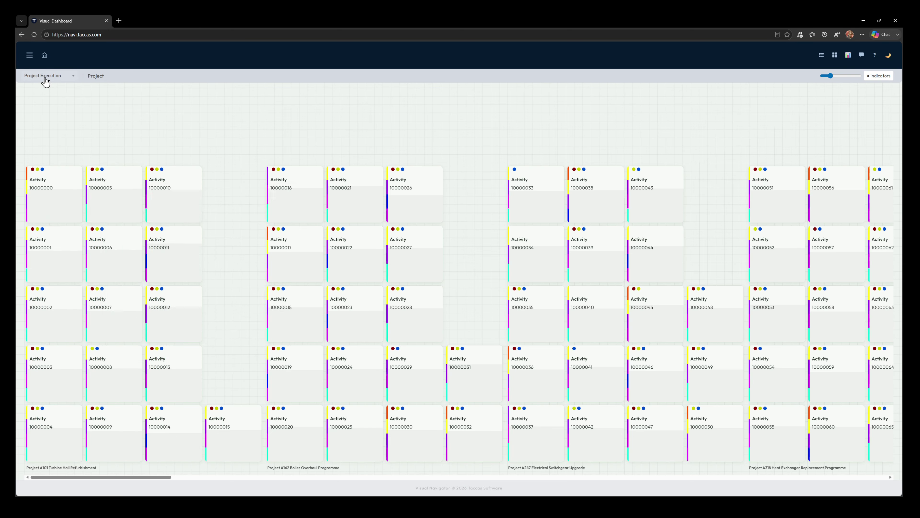
pyautogui.moveTo(104, 234)
# Step: List the expanded activities of all projects as a table and look through its rows
pyautogui.click(822, 57)
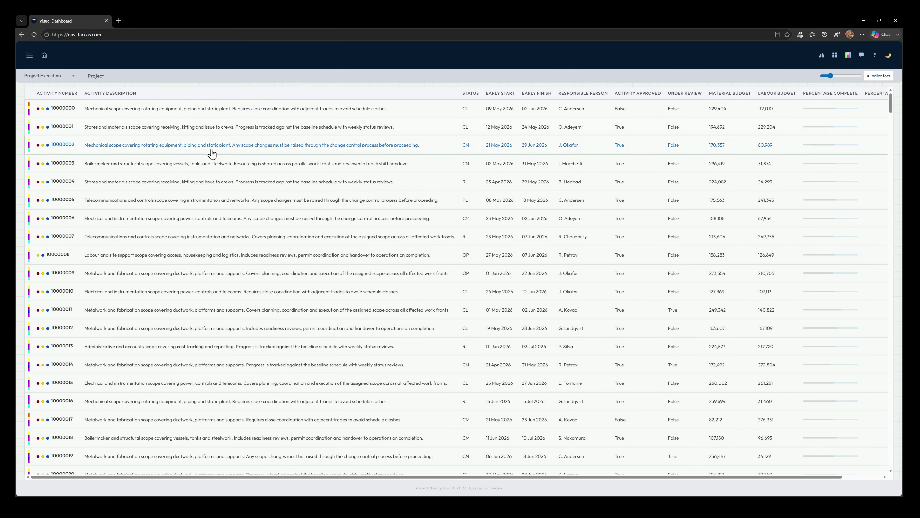
pyautogui.scroll(-15, 360, 278)
pyautogui.scroll(-20, 443, 270)
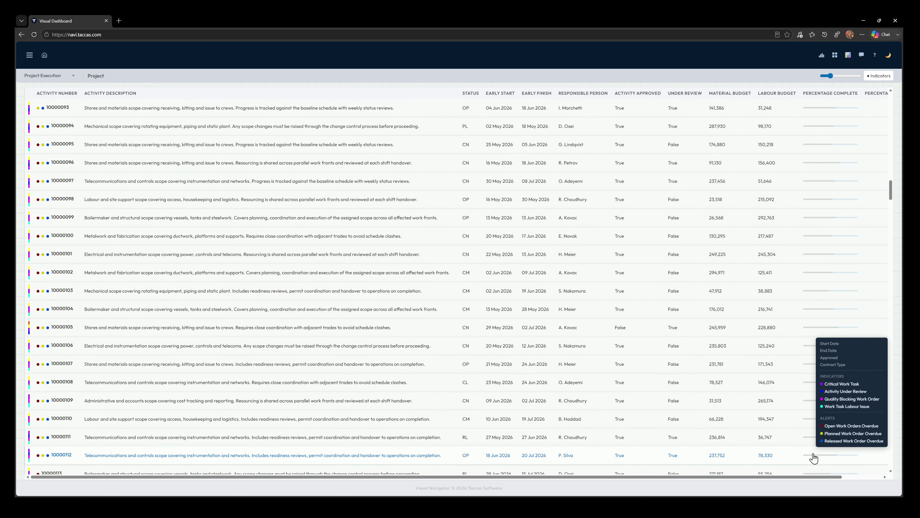
pyautogui.moveTo(840, 477); pyautogui.dragTo(790, 479)
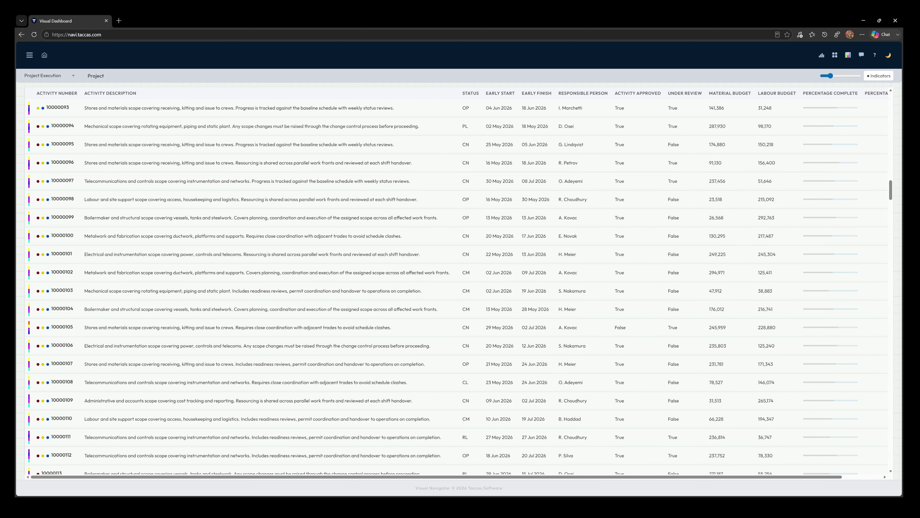
pyautogui.moveTo(890, 189); pyautogui.dragTo(890, 447)
pyautogui.scroll(10, 881, 355)
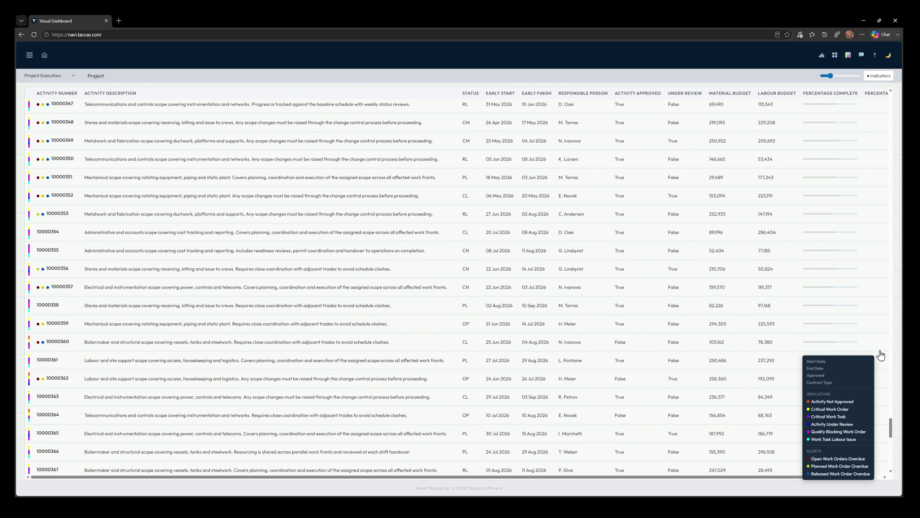
pyautogui.scroll(20, 232, 228)
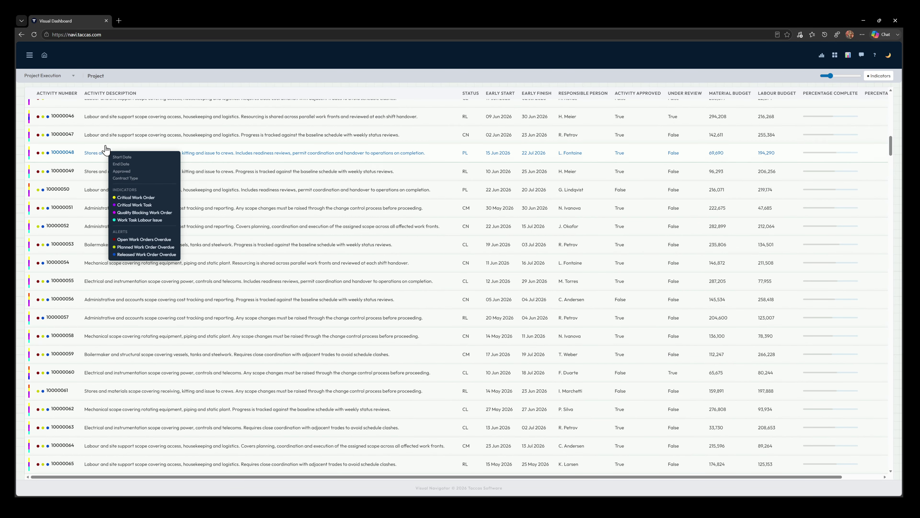
# Step: Collapse the activities back to projects and show the projects in the stacked chart view
pyautogui.click(835, 56)
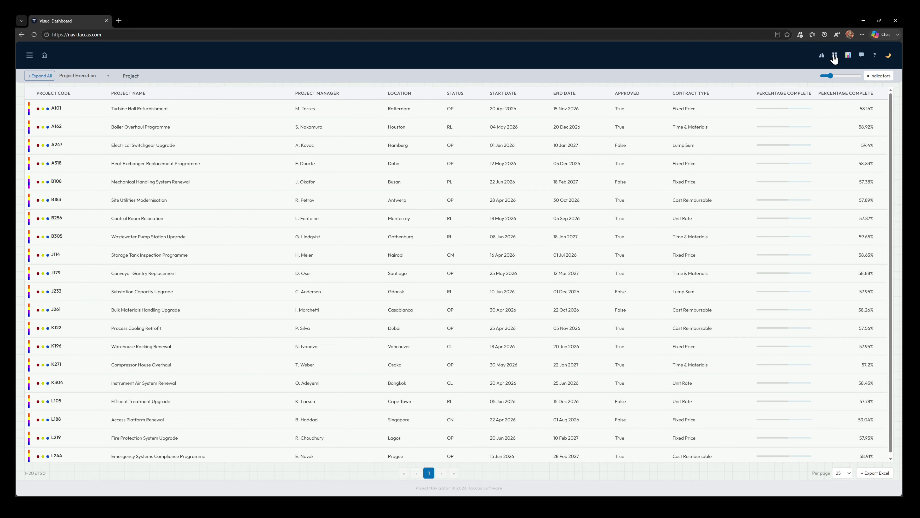
pyautogui.click(822, 55)
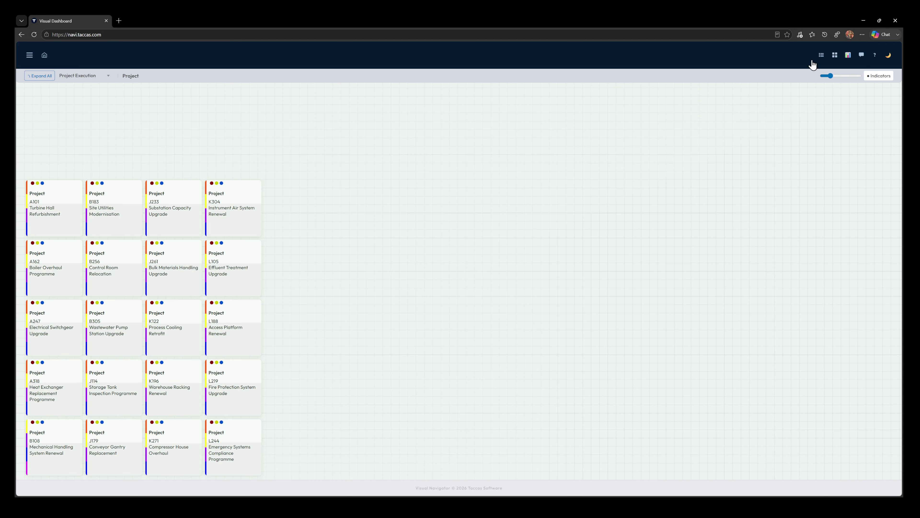
# Step: Show the projects as detail cards and view a project's extra details and indicators
pyautogui.click(835, 55)
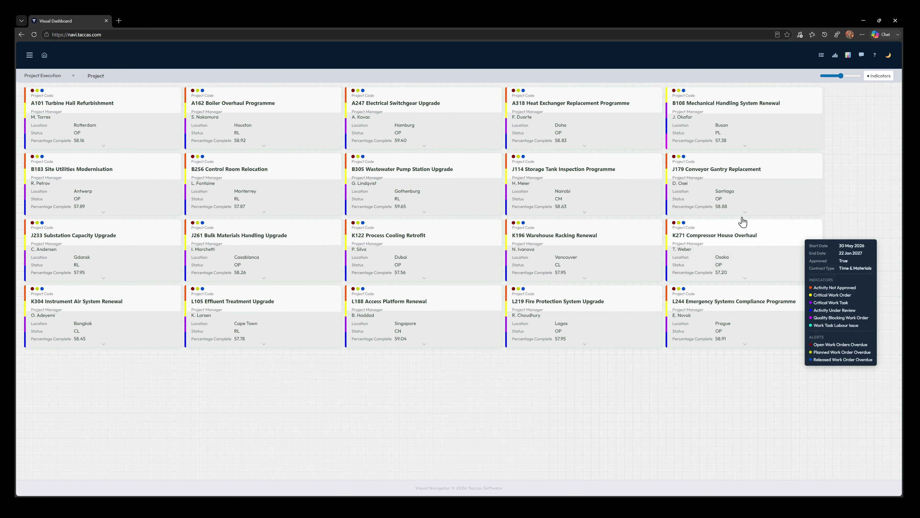
pyautogui.moveTo(470, 217)
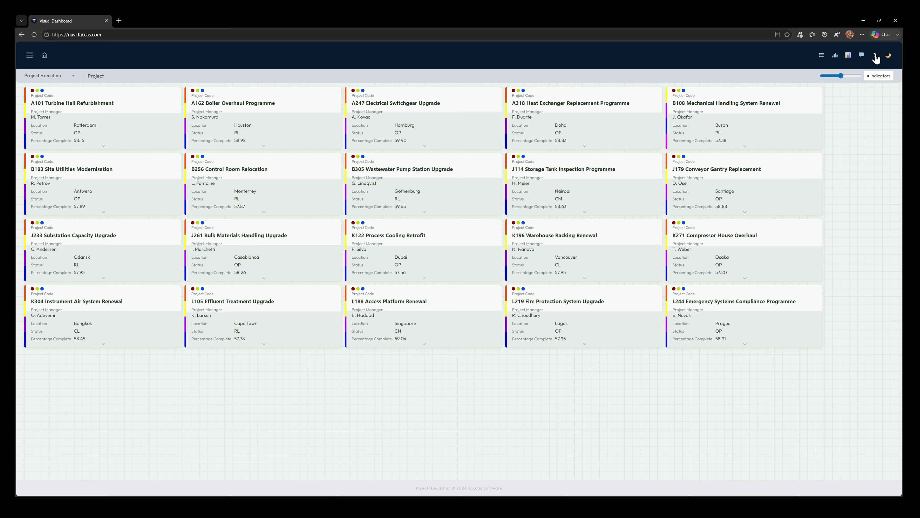
# Step: Try the dark theme on the project cards and switch back to the light theme
pyautogui.moveTo(807, 134)
pyautogui.click(889, 57)
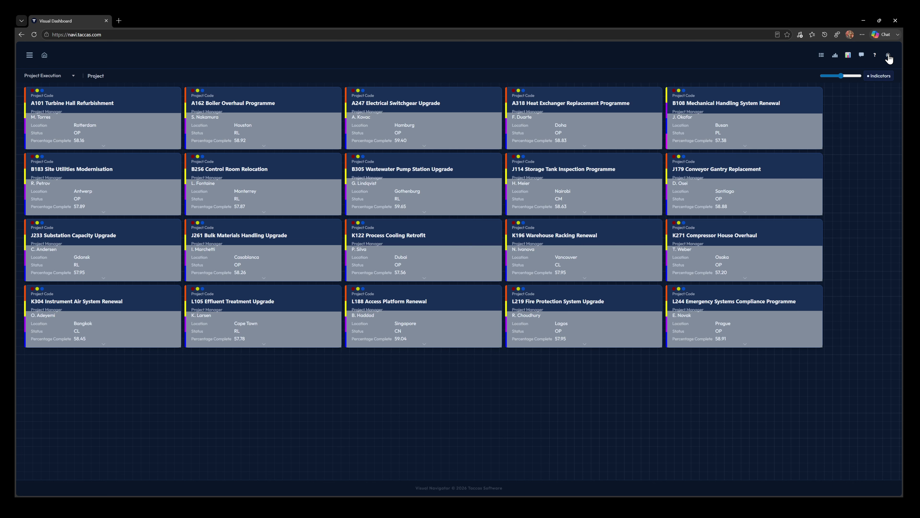
pyautogui.click(889, 56)
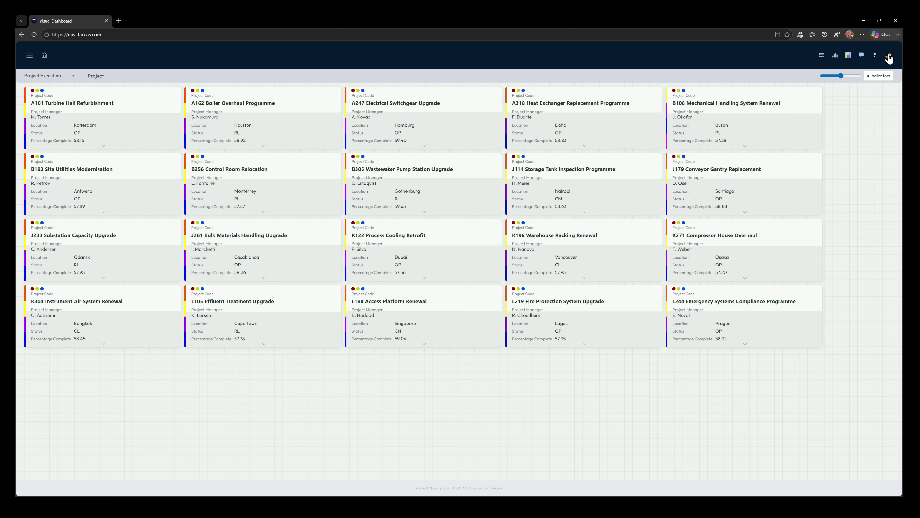
# Step: Open the preferences of the admin account
pyautogui.click(30, 55)
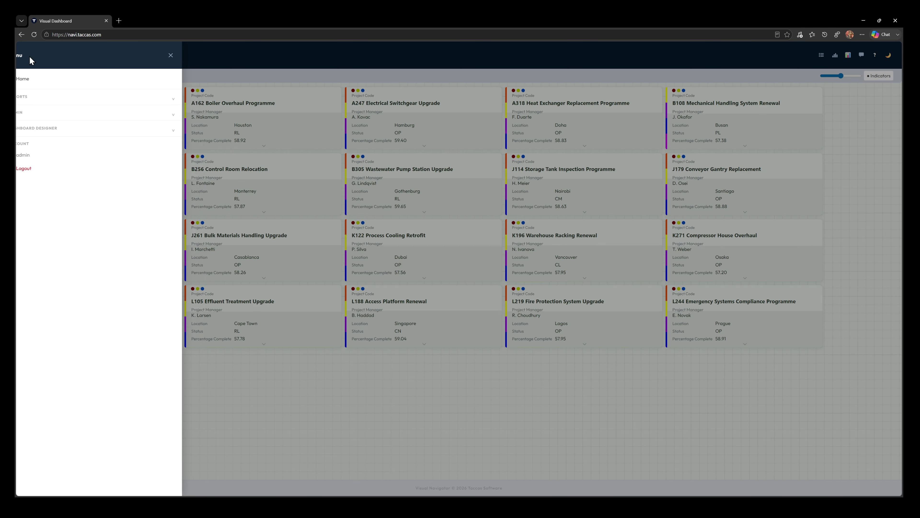
pyautogui.click(38, 155)
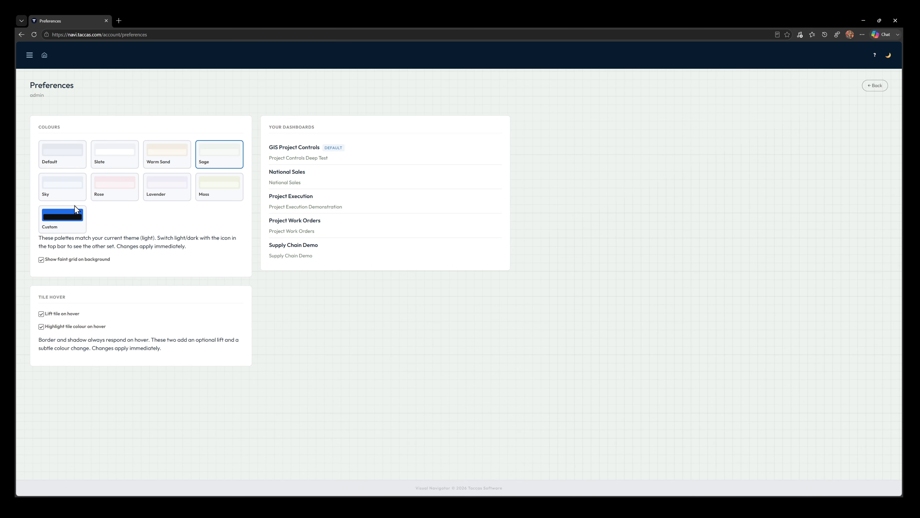
# Step: Try the Default, Slate, Warm Sand, Sage, Moss, Lavender, Rose, Sky and Custom colour palettes in turn
pyautogui.click(66, 156)
pyautogui.click(109, 157)
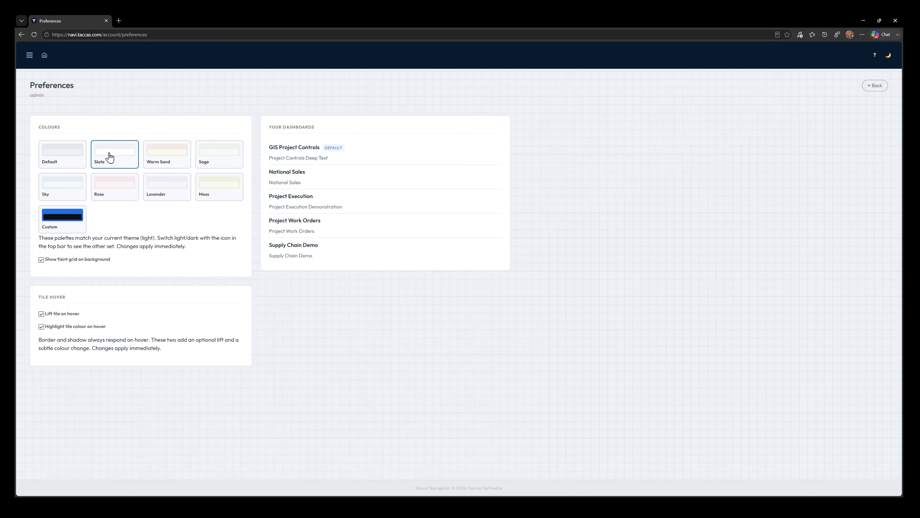
pyautogui.click(163, 157)
pyautogui.click(212, 154)
pyautogui.click(217, 191)
pyautogui.click(174, 191)
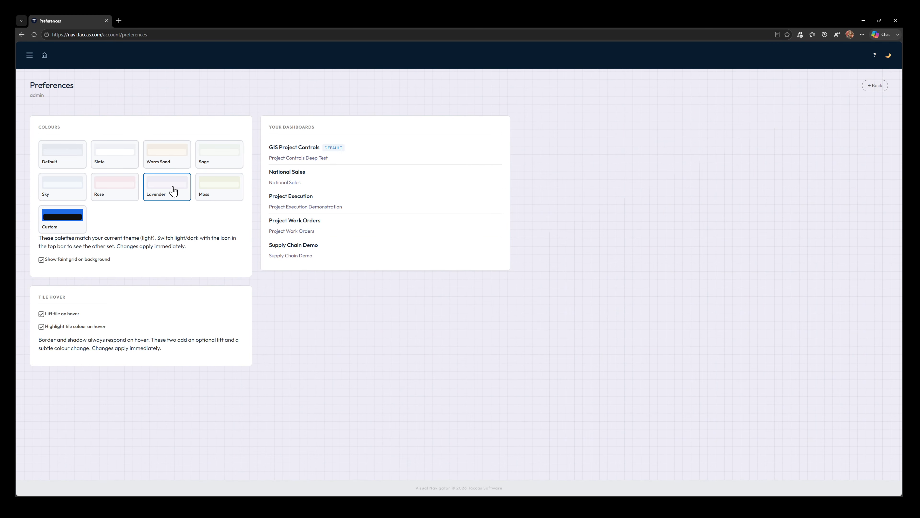
pyautogui.click(122, 191)
pyautogui.click(76, 190)
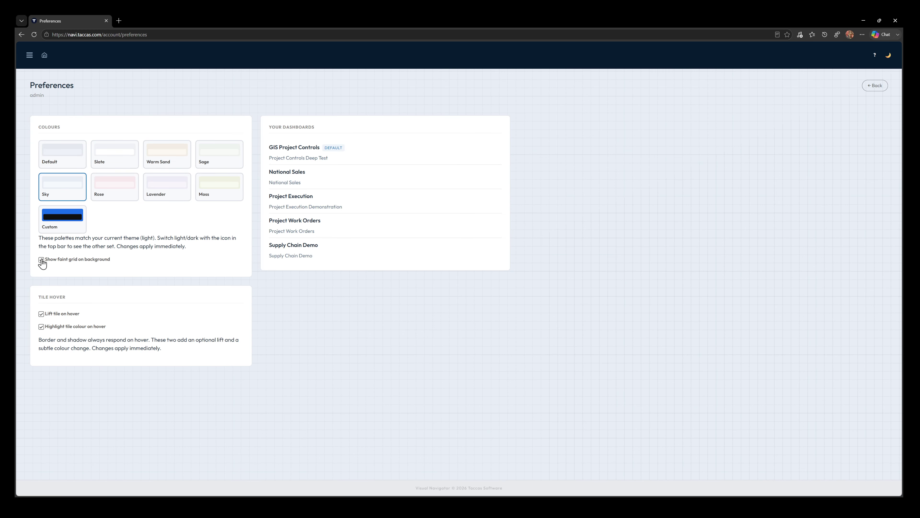
pyautogui.click(62, 217)
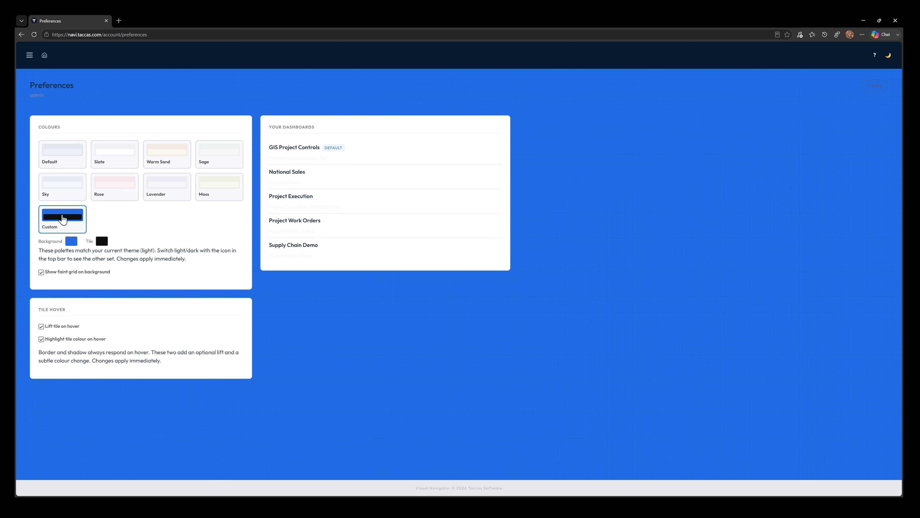
# Step: Apply the Slate palette, toggle lifting tiles on hover, and return to the Project dashboard
pyautogui.click(101, 155)
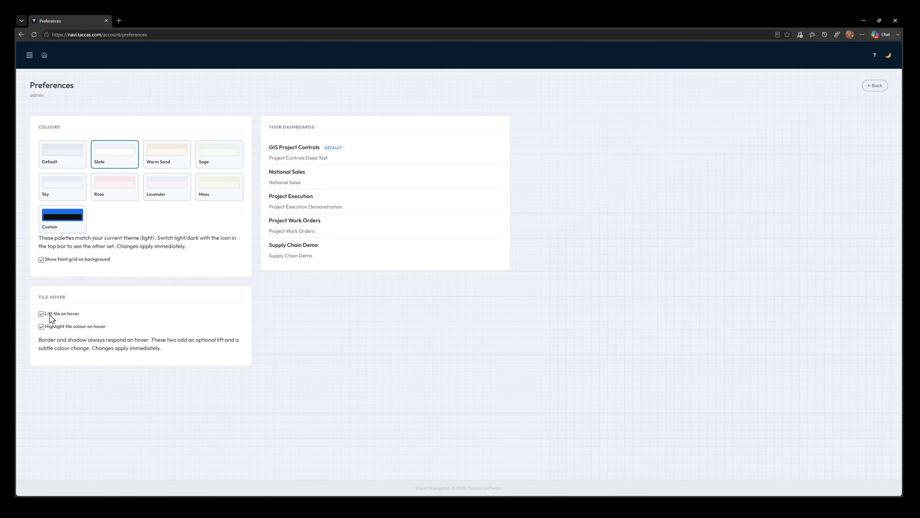
pyautogui.click(41, 315)
pyautogui.click(874, 85)
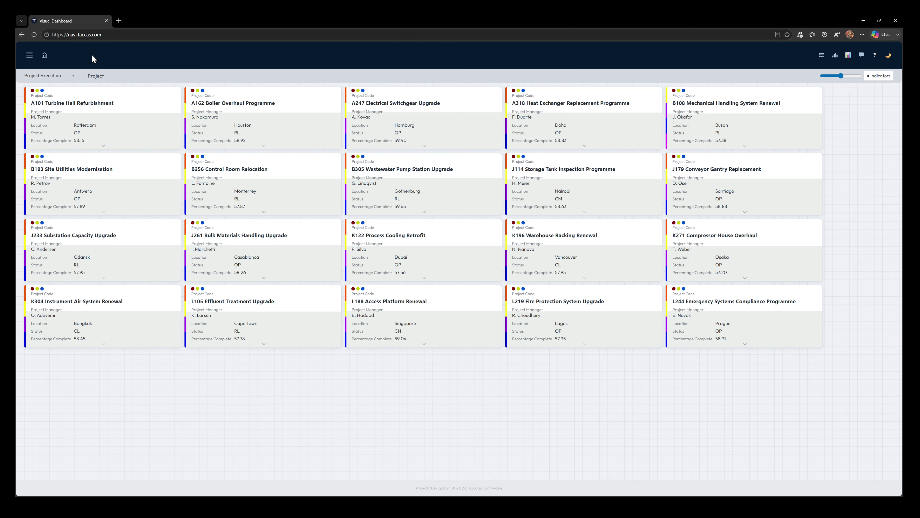